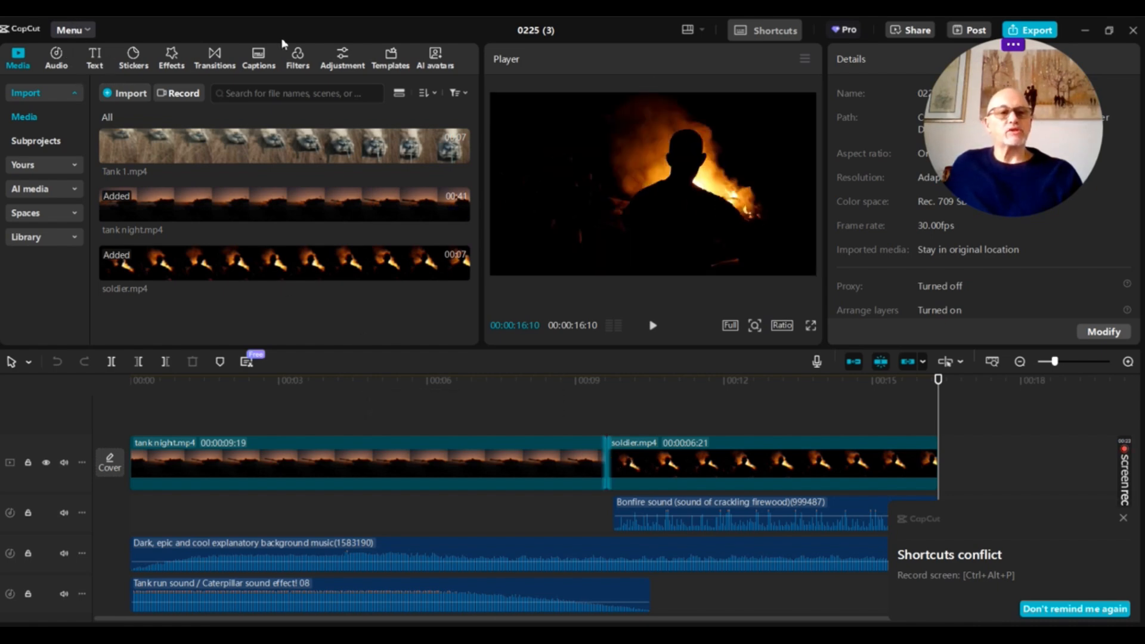
Search the transitions for "smoke black" and place the Black smoke transition between the tank night.mp4 and soldier.mp4 clips
{"action": "left_click", "coordinate": [220, 59]}
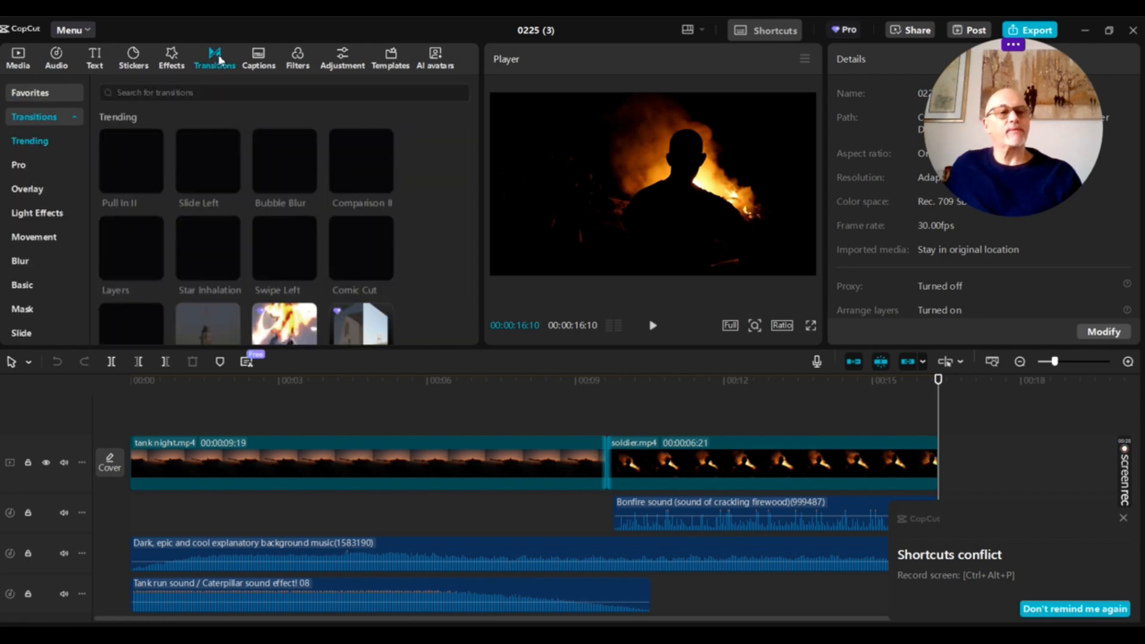
{"action": "left_click", "coordinate": [173, 94]}
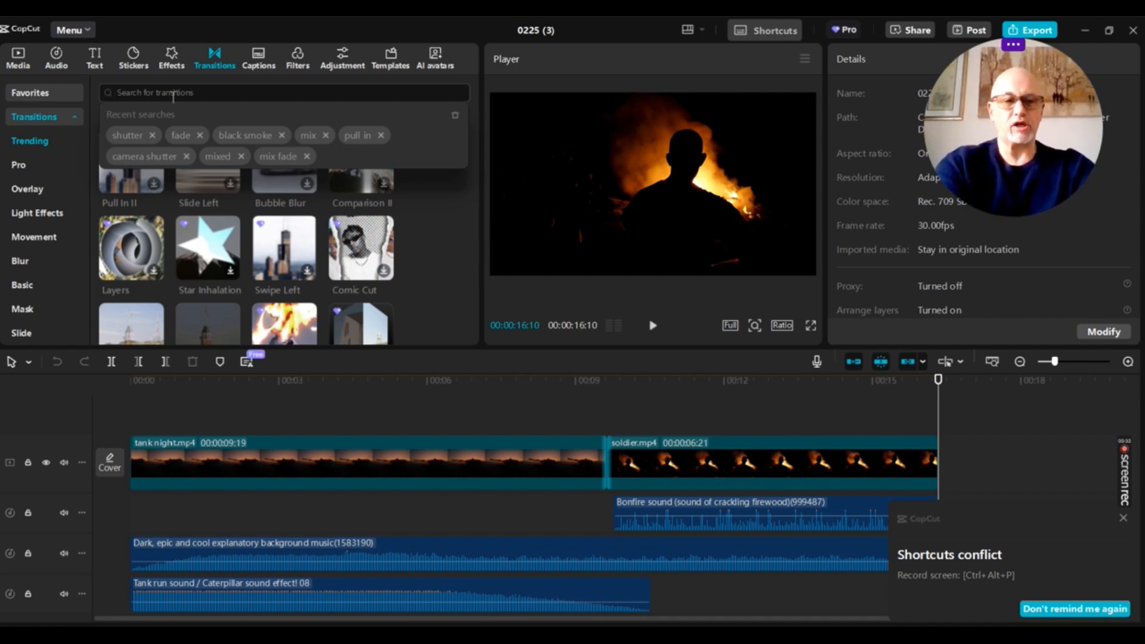
{"action": "type", "text": "smoke"}
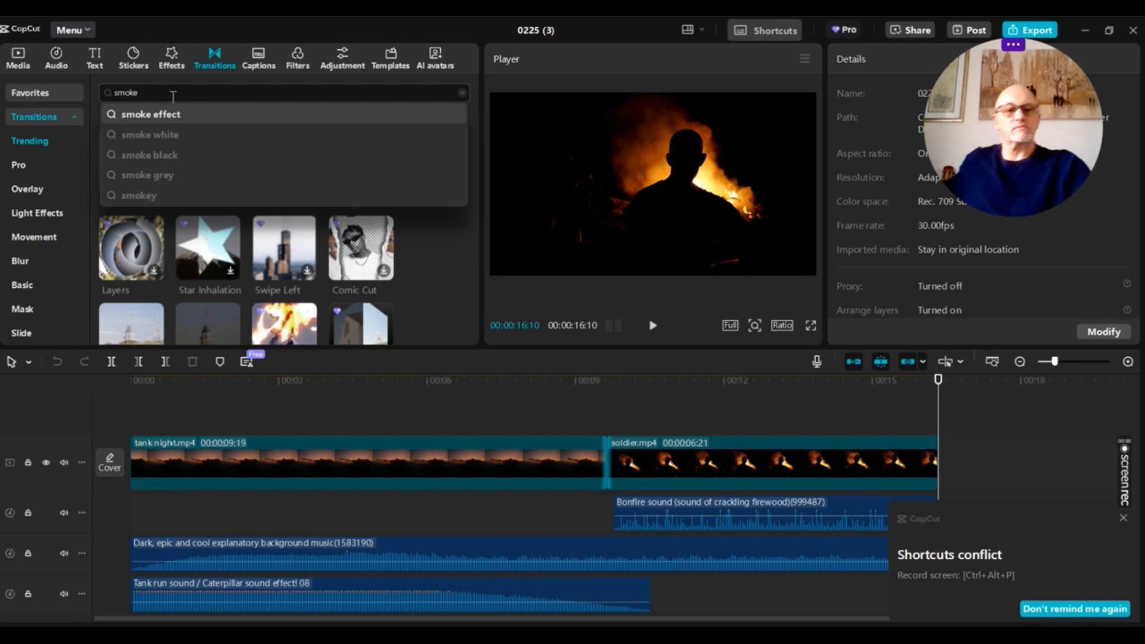
{"action": "left_click", "coordinate": [458, 307]}
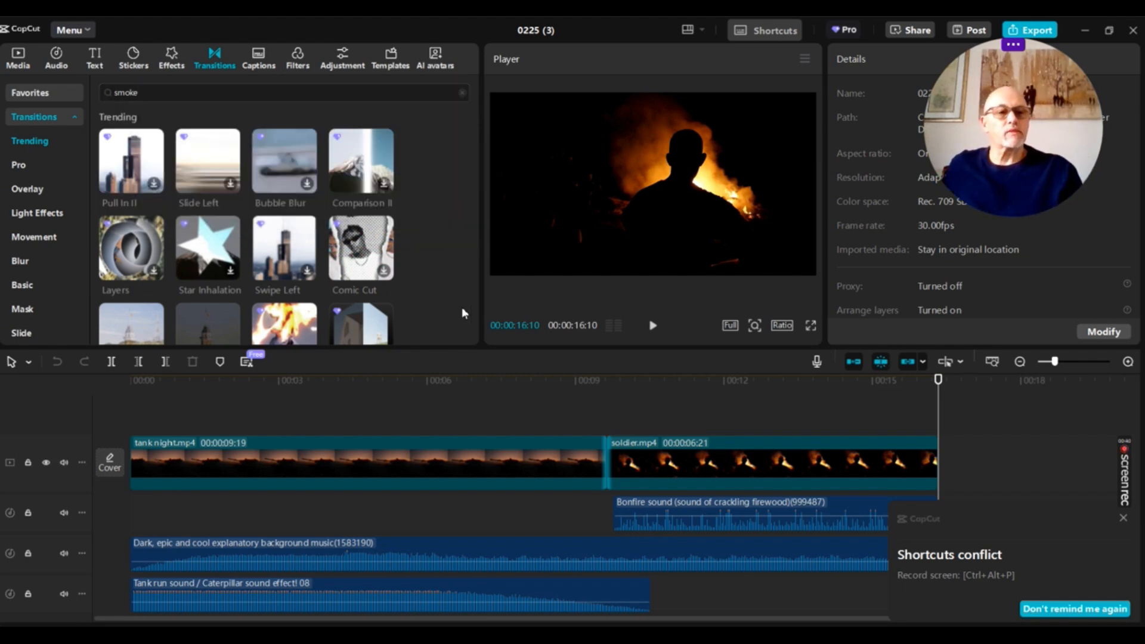
{"action": "left_click", "coordinate": [251, 98]}
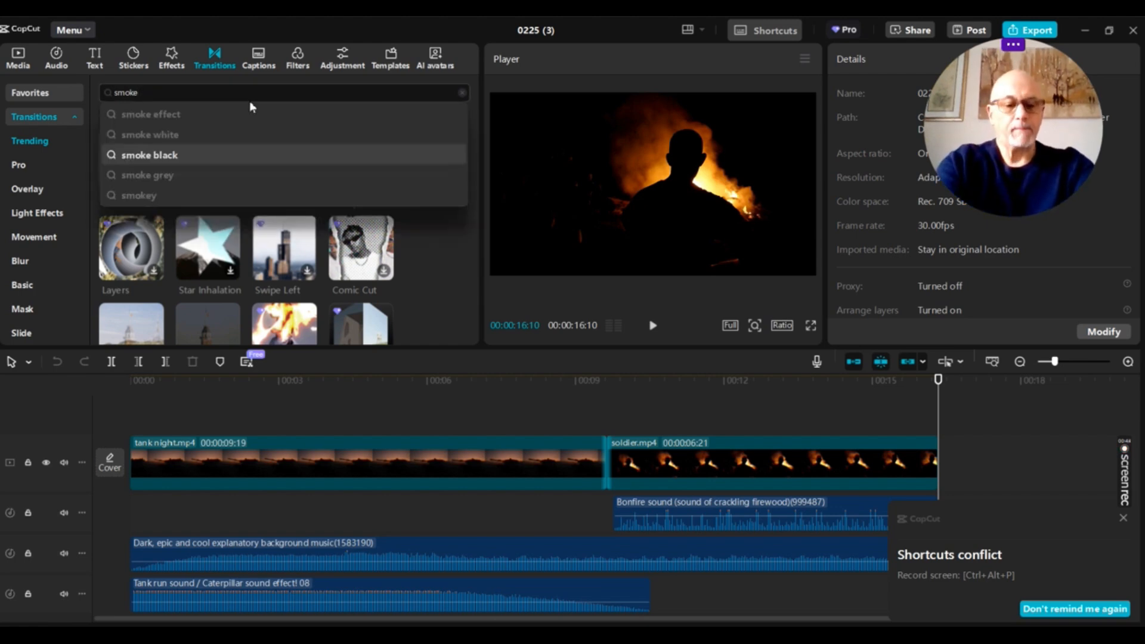
{"action": "key", "text": "Return"}
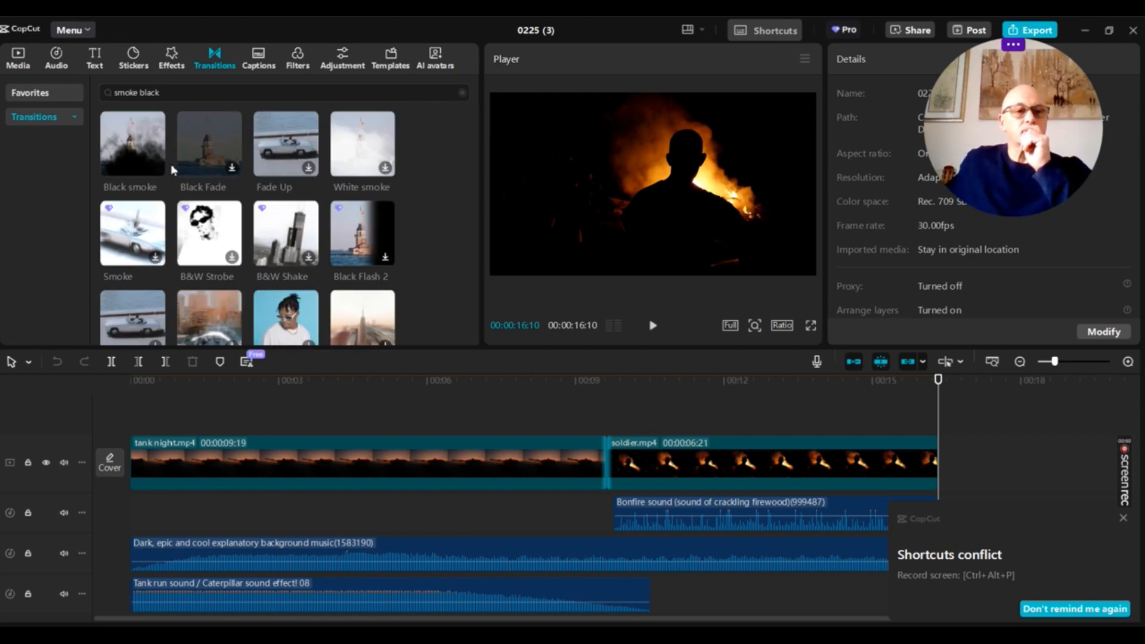
{"action": "mouse_move", "coordinate": [134, 162]}
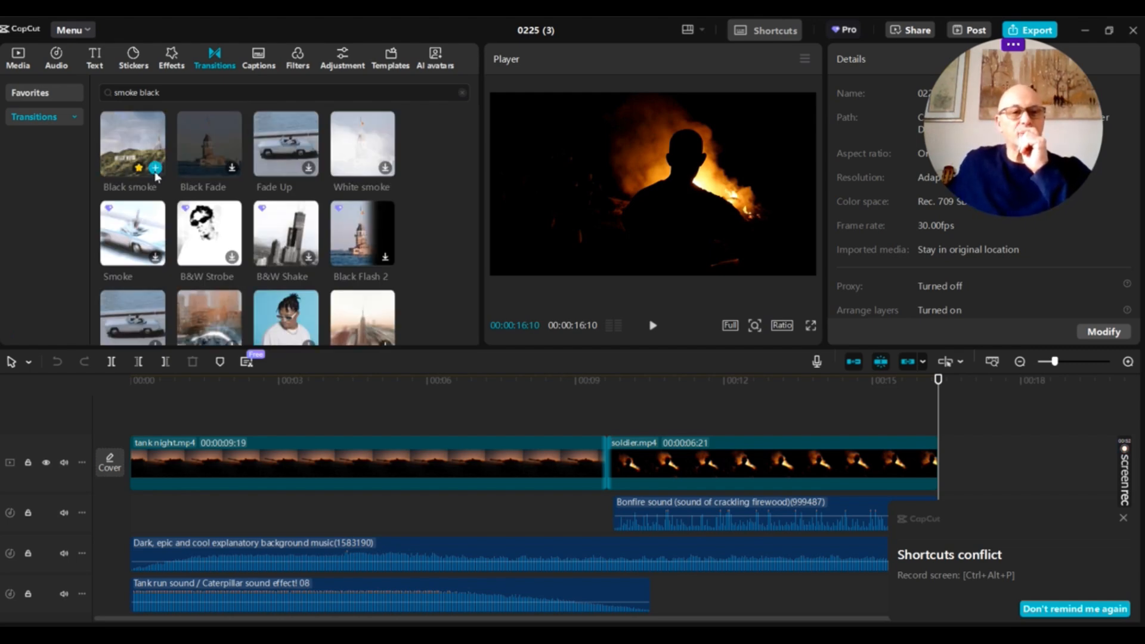
{"action": "left_click_drag", "start_coordinate": [143, 145], "coordinate": [608, 458]}
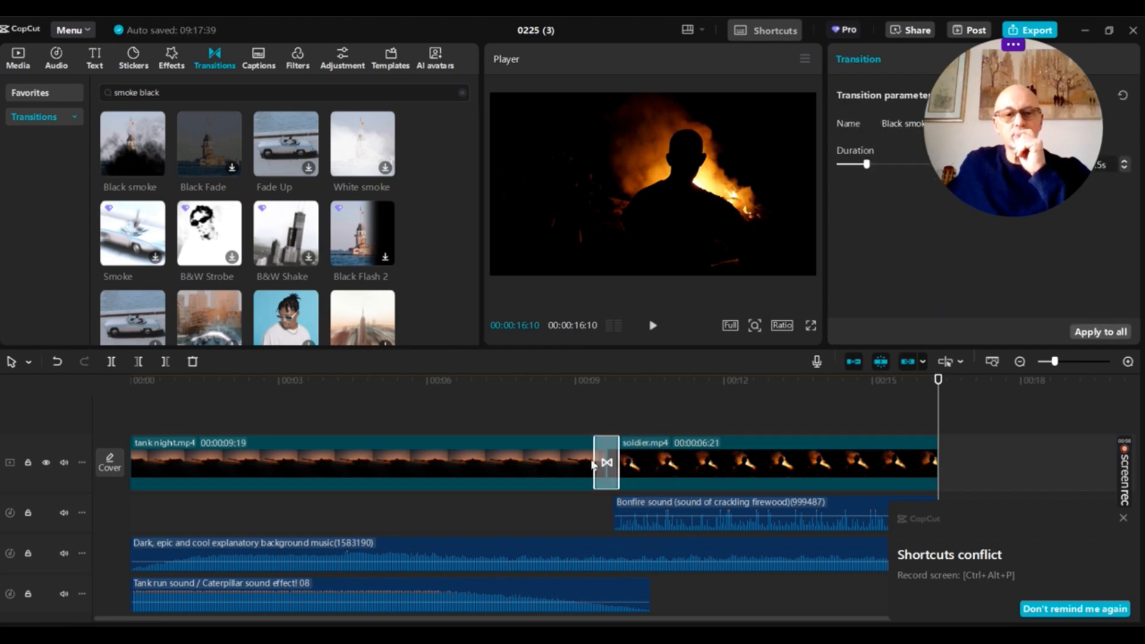
Search the audio library for "fire sound effect" and add "Bow flame magic sound effect that burns fire 2" to the timeline
{"action": "left_click", "coordinate": [55, 62]}
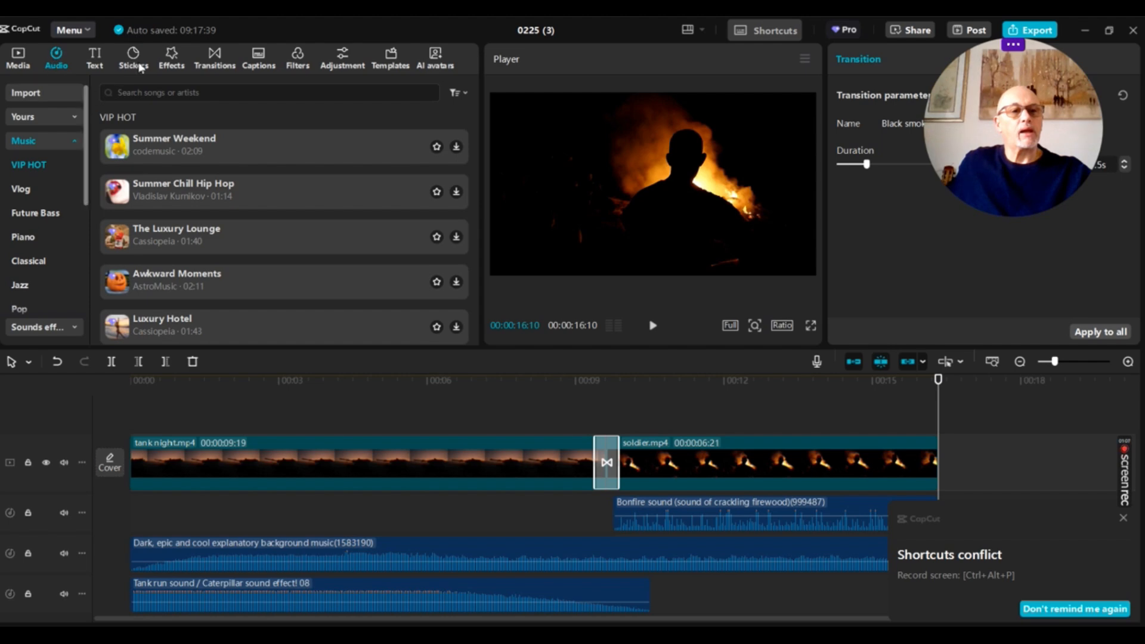
{"action": "left_click", "coordinate": [127, 88]}
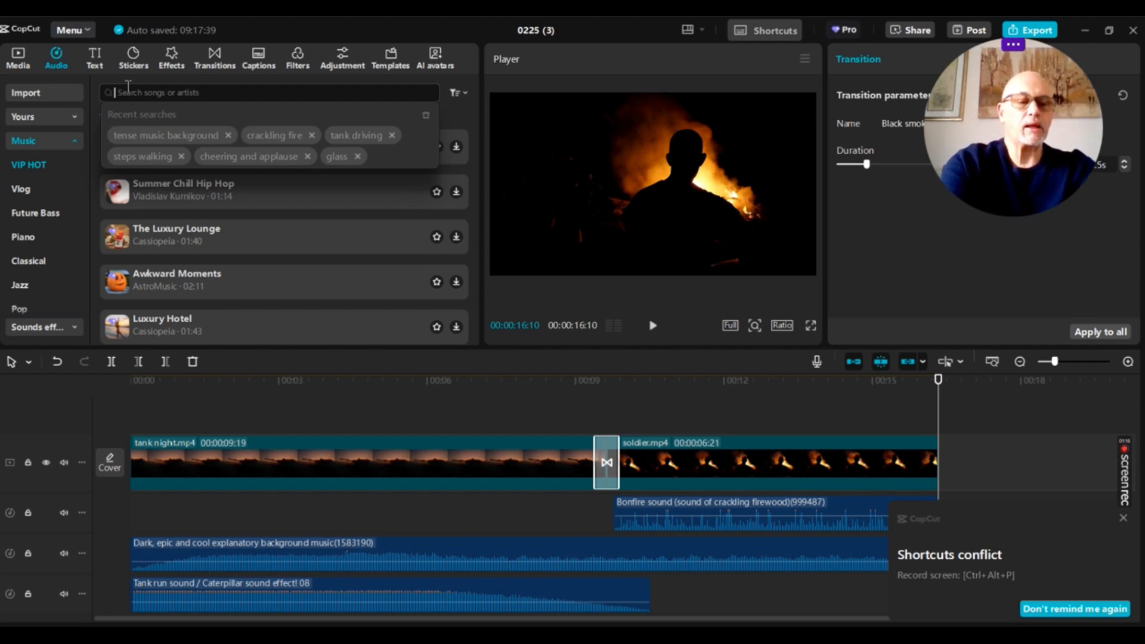
{"action": "type", "text": "fire"}
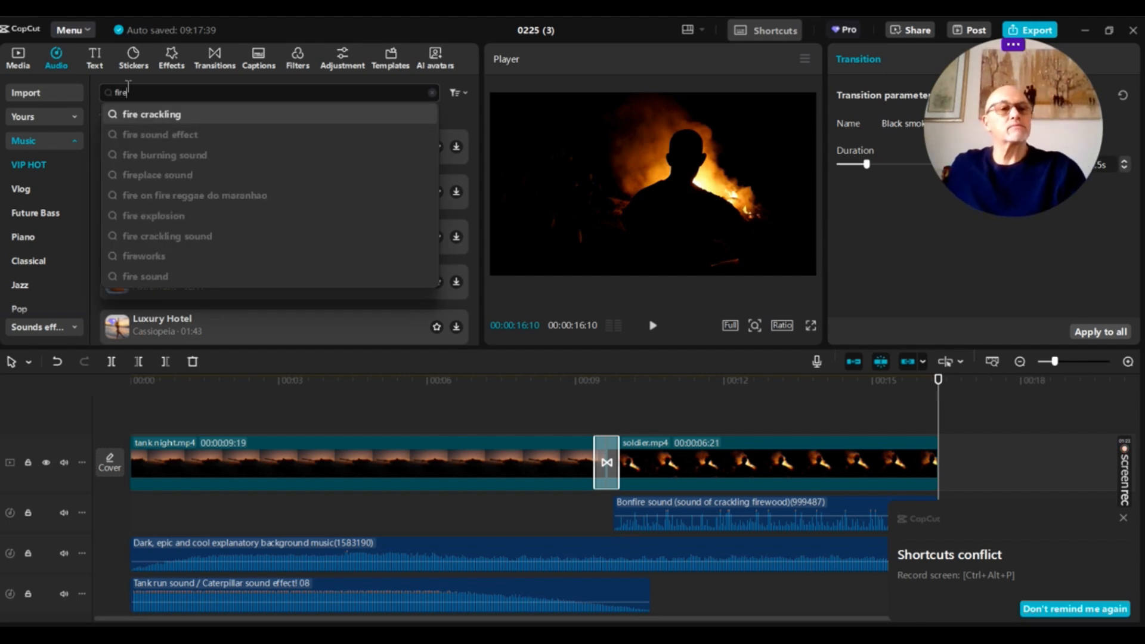
{"action": "left_click", "coordinate": [131, 136]}
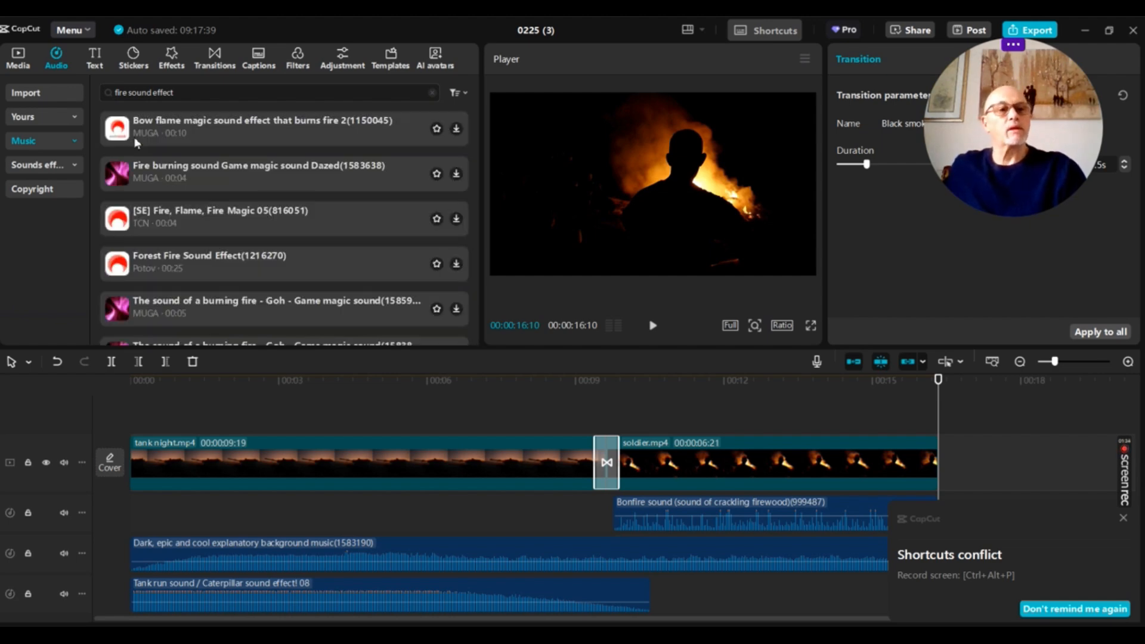
{"action": "left_click", "coordinate": [160, 127]}
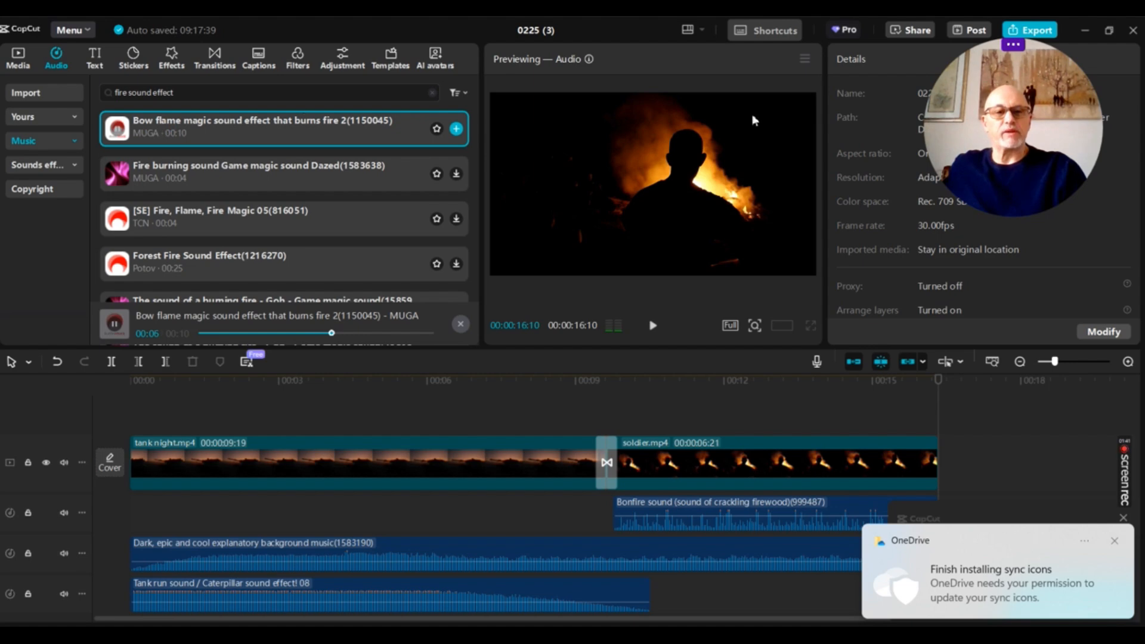
{"action": "left_click", "coordinate": [455, 129]}
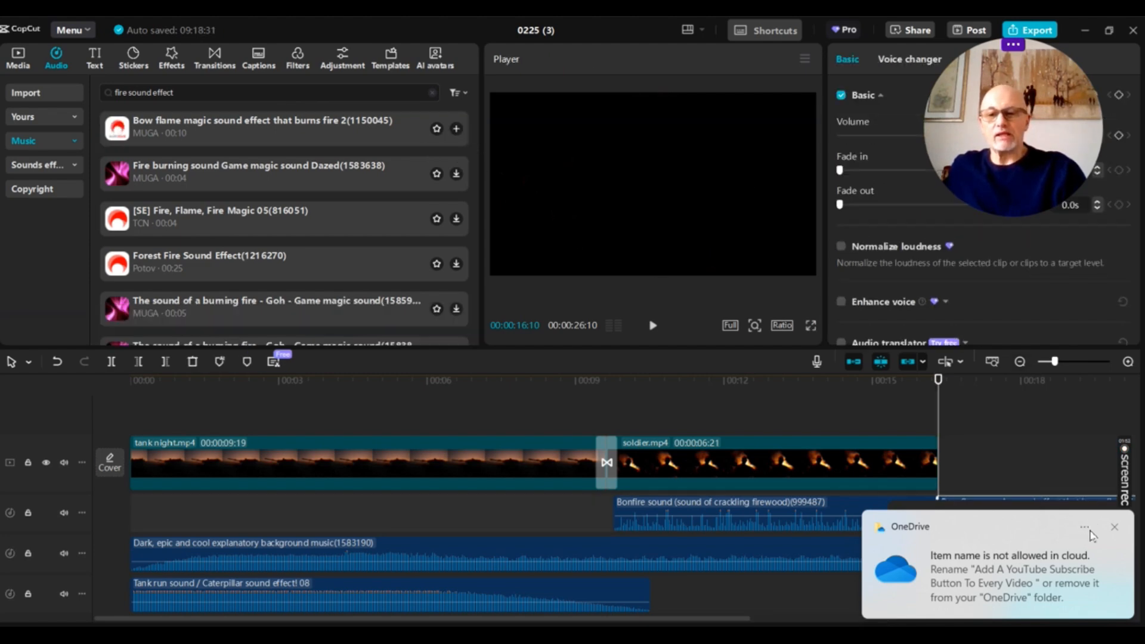
Dismiss the OneDrive notifications and the shortcuts conflict notice covering the timeline
{"action": "left_click", "coordinate": [1114, 528]}
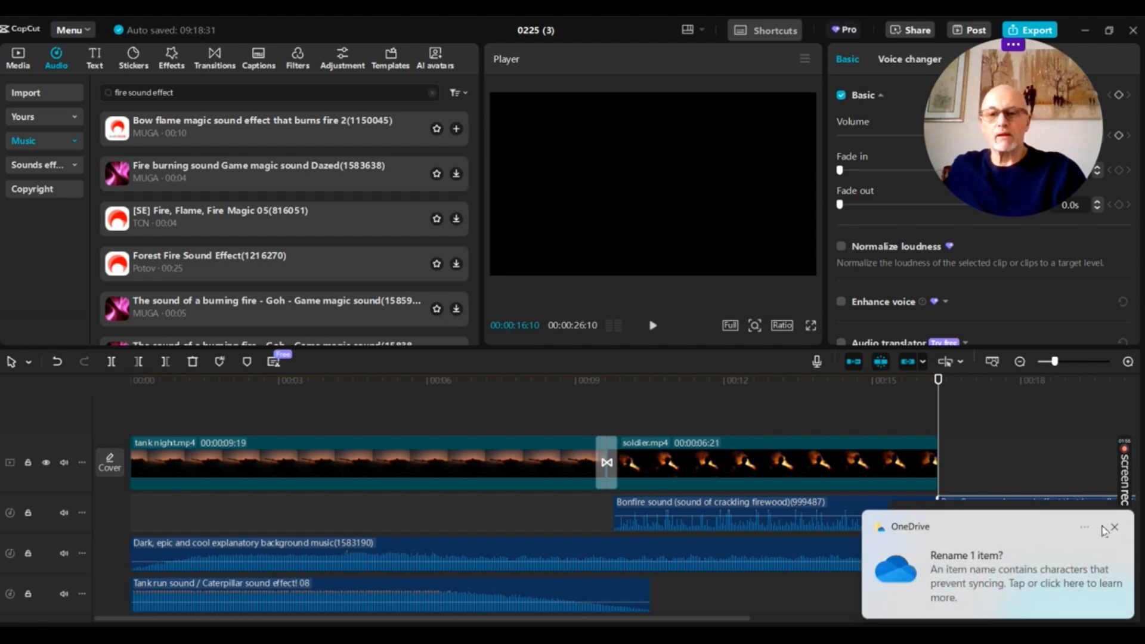
{"action": "left_click", "coordinate": [1122, 528]}
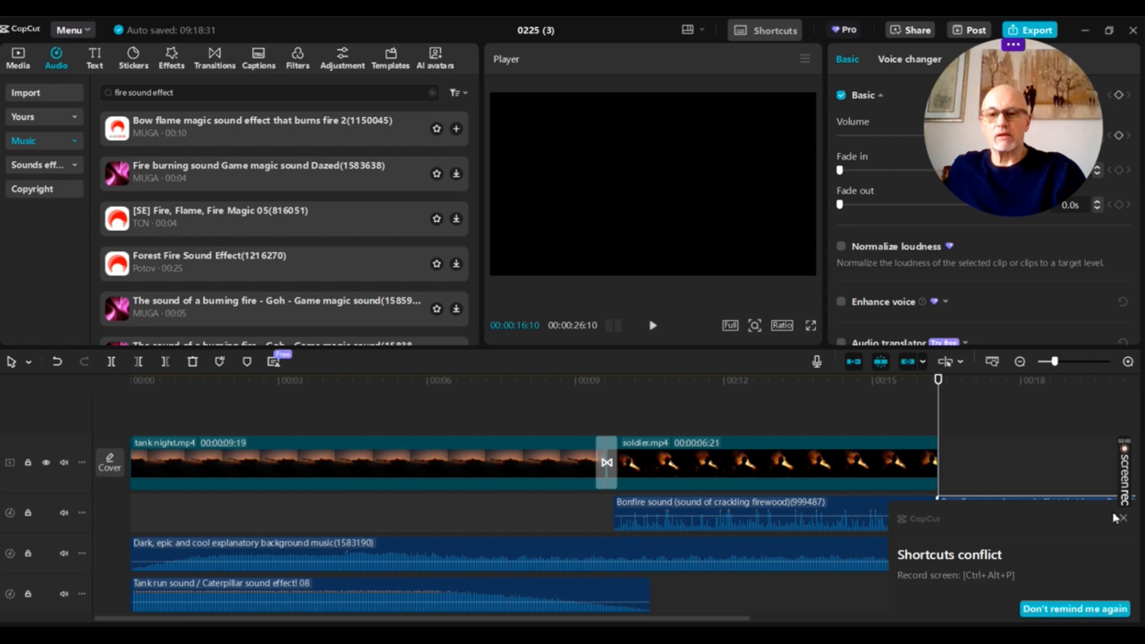
{"action": "left_click", "coordinate": [1127, 519]}
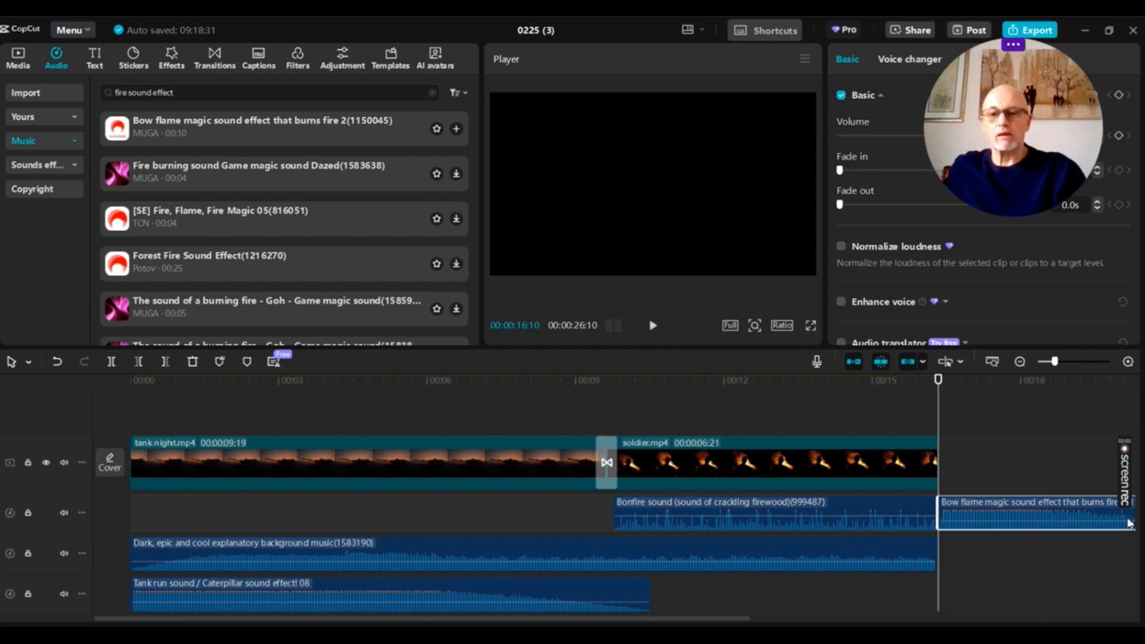
Move the Bow flame sound effect beneath the transition and trim both ends so it runs from just before to just after it
{"action": "left_click_drag", "start_coordinate": [1073, 520], "coordinate": [652, 507]}
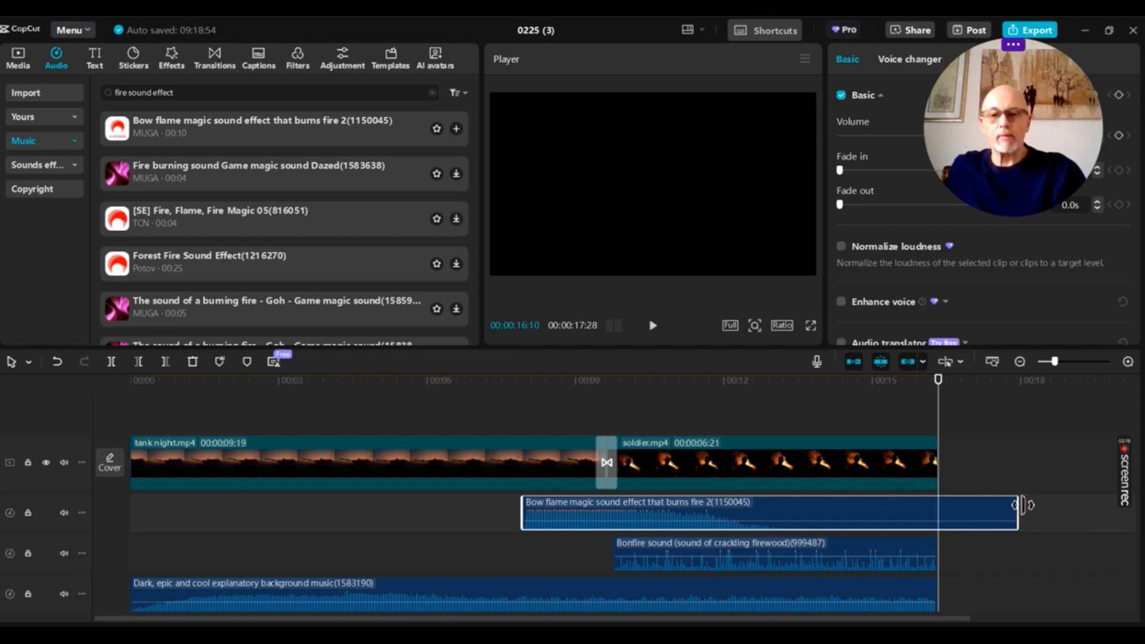
{"action": "left_click_drag", "start_coordinate": [1018, 508], "coordinate": [651, 531]}
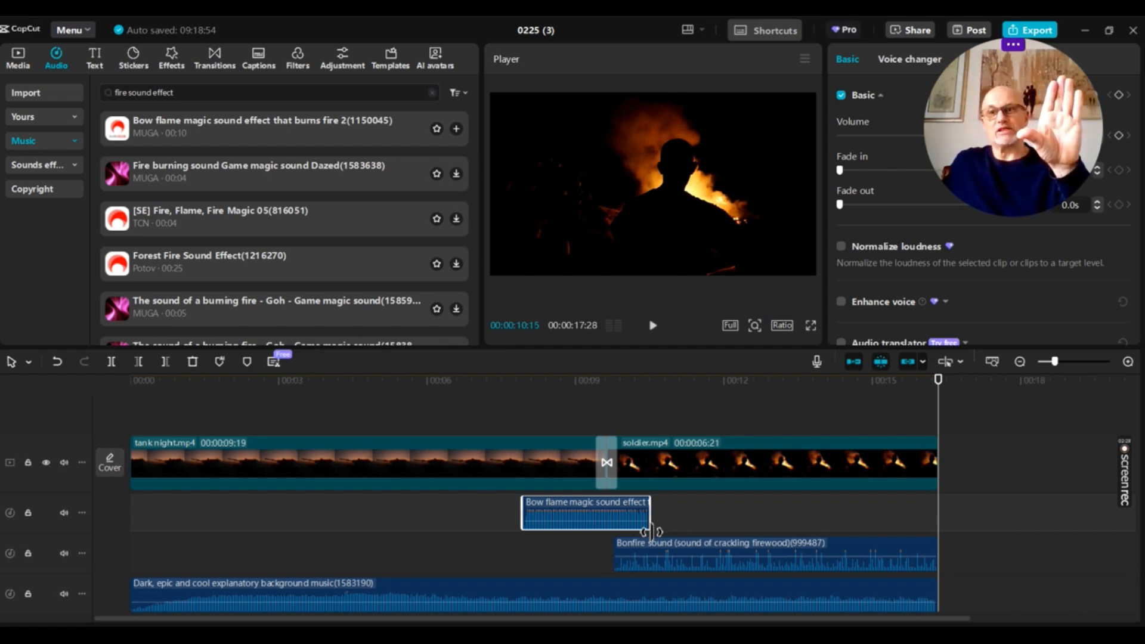
{"action": "left_click_drag", "start_coordinate": [651, 530], "coordinate": [650, 531]}
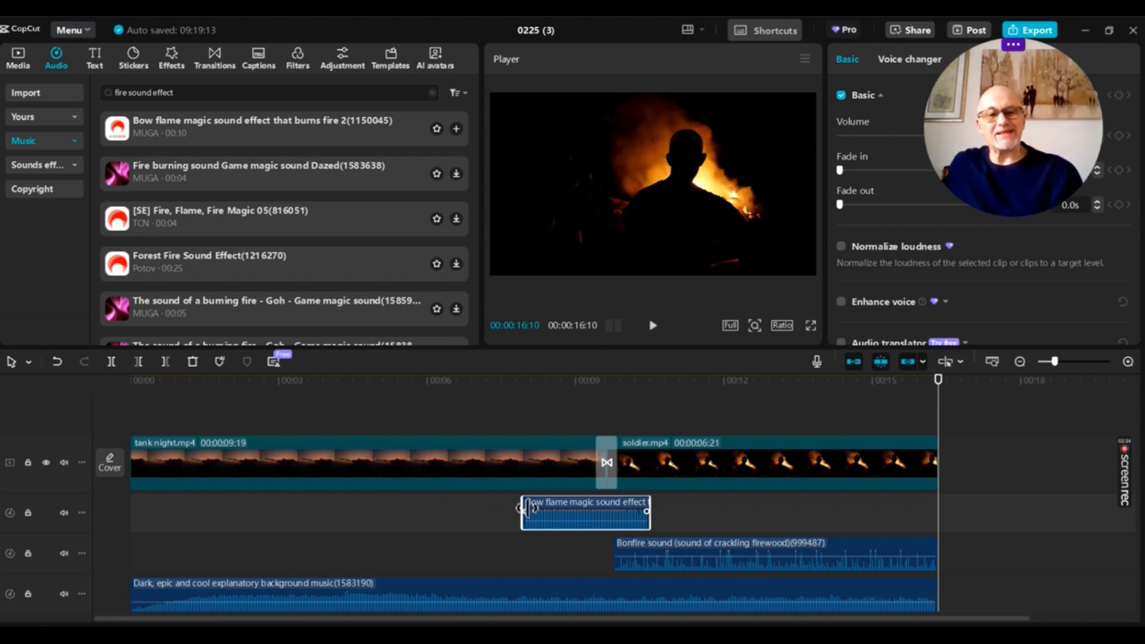
{"action": "left_click_drag", "start_coordinate": [522, 510], "coordinate": [568, 503]}
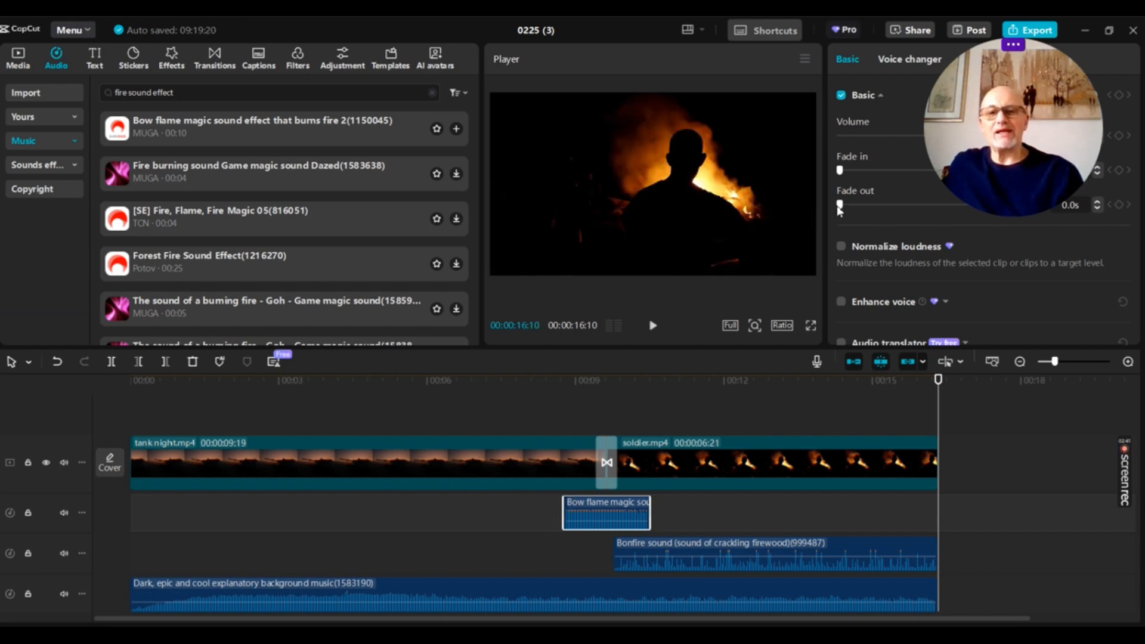
Set the Bow flame sound effect's fade out to 0.5 s, fade in to 0.6 s and volume to 16.7 dB
{"action": "left_click_drag", "start_coordinate": [840, 205], "coordinate": [902, 206]}
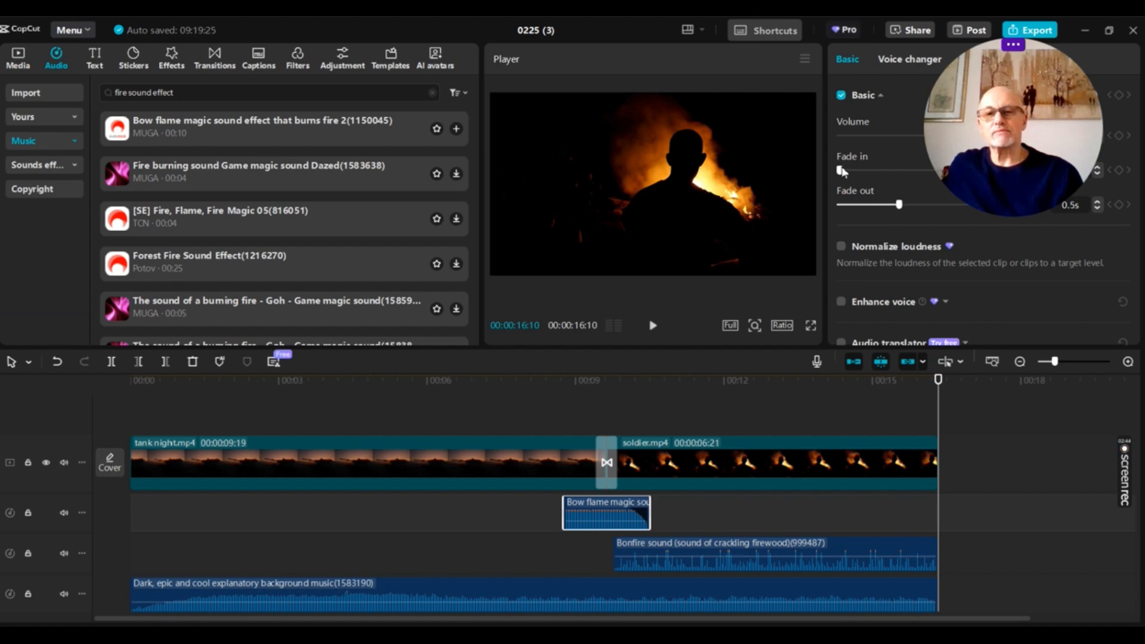
{"action": "left_click_drag", "start_coordinate": [840, 169], "coordinate": [913, 170]}
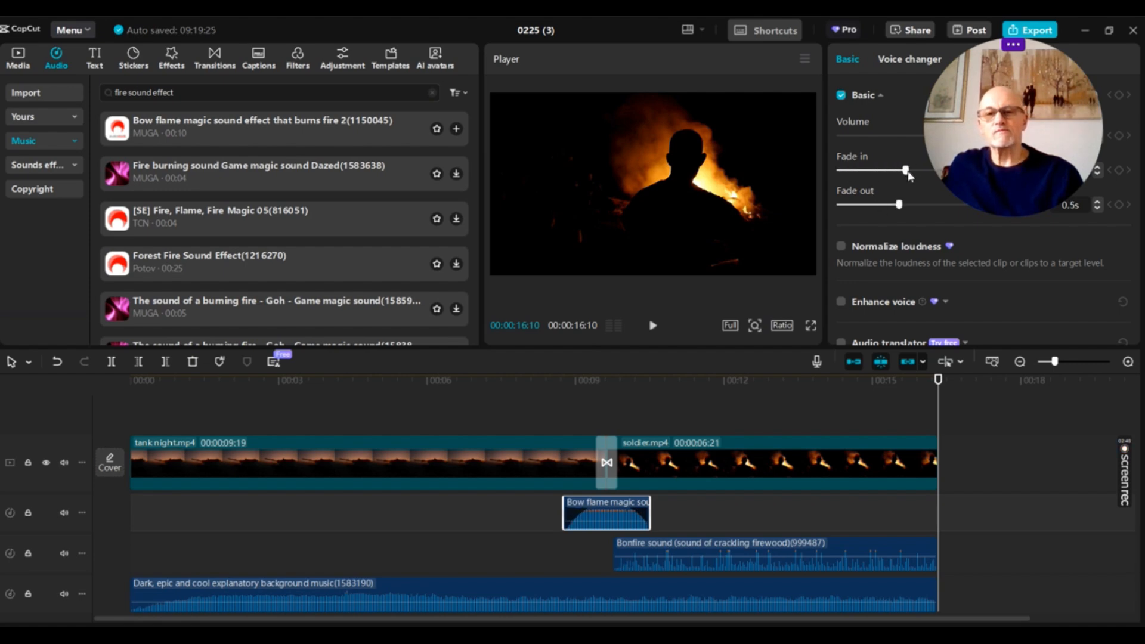
{"action": "left_click_drag", "start_coordinate": [1045, 91], "coordinate": [756, 112]}
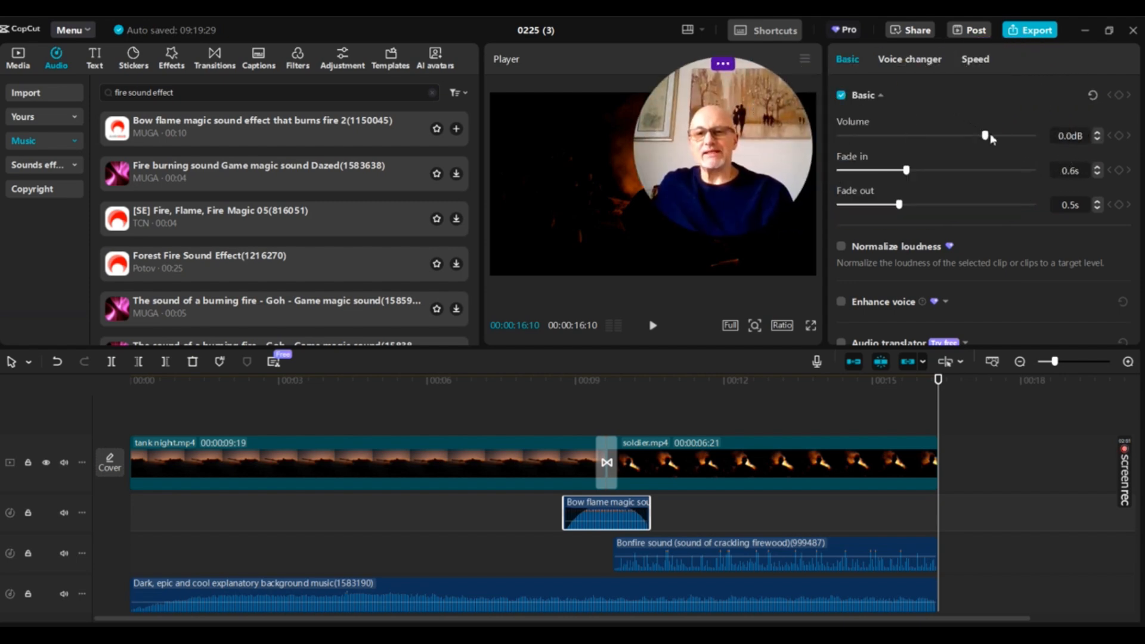
{"action": "left_click_drag", "start_coordinate": [987, 135], "coordinate": [1034, 135]}
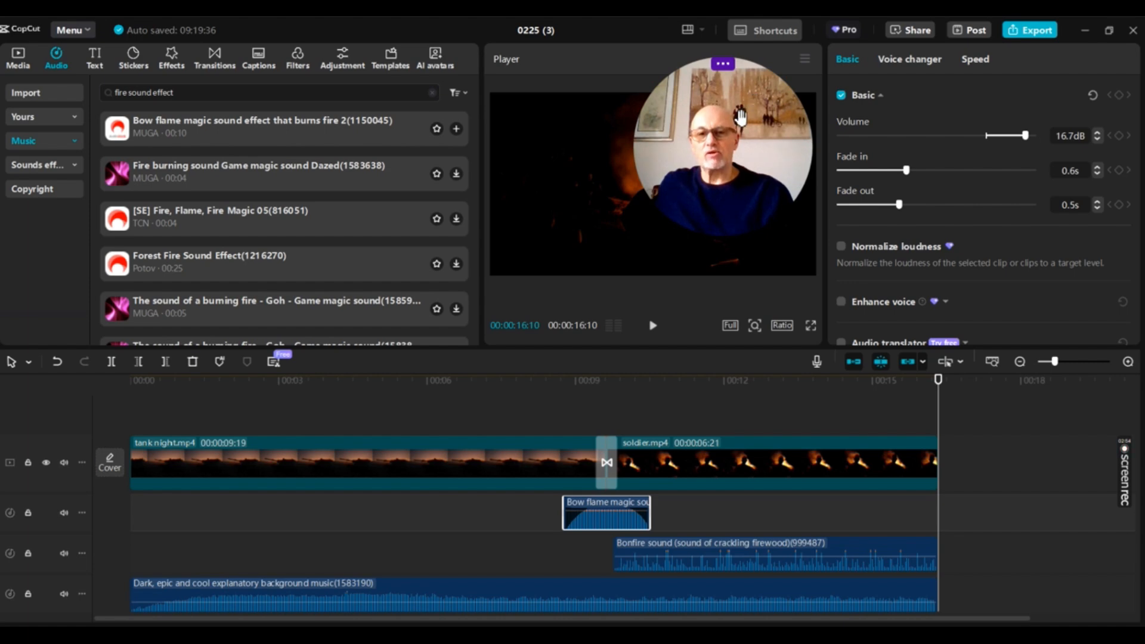
{"action": "left_click_drag", "start_coordinate": [740, 116], "coordinate": [1012, 124]}
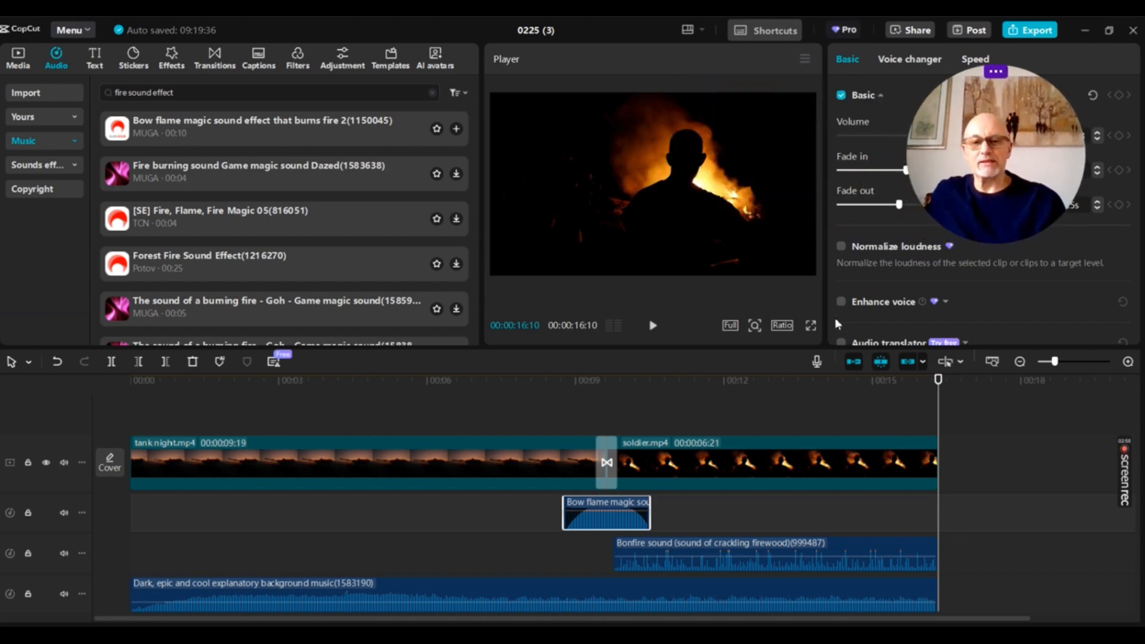
Play back the smoke transition and its fire sound, starting shortly before the end of the tank night.mp4 clip
{"action": "left_click", "coordinate": [671, 405]}
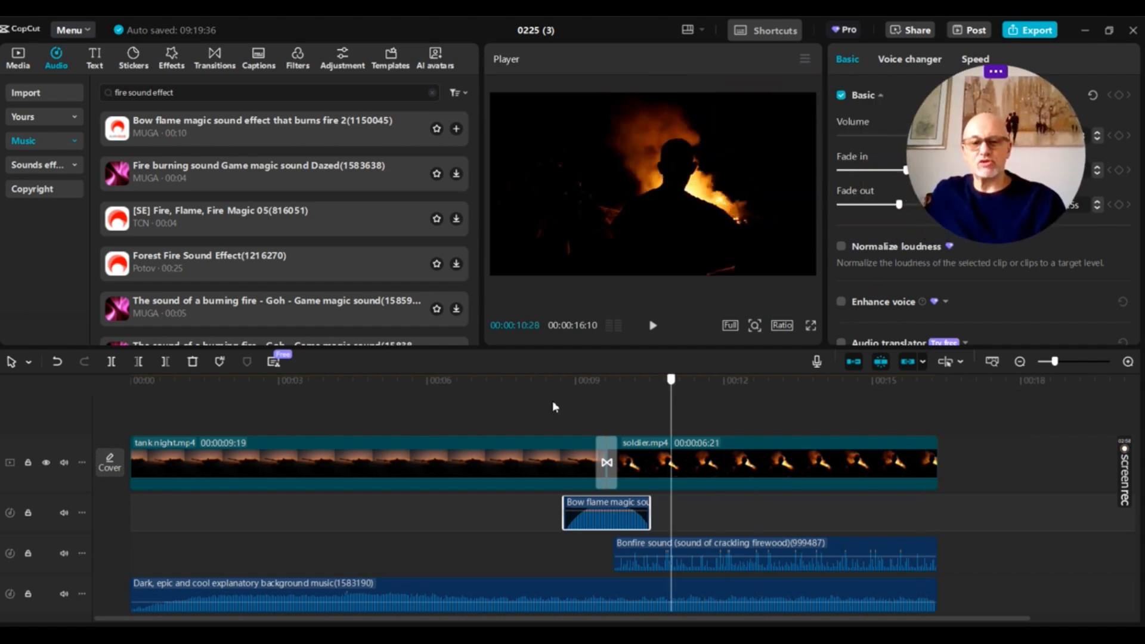
{"action": "left_click", "coordinate": [540, 403]}
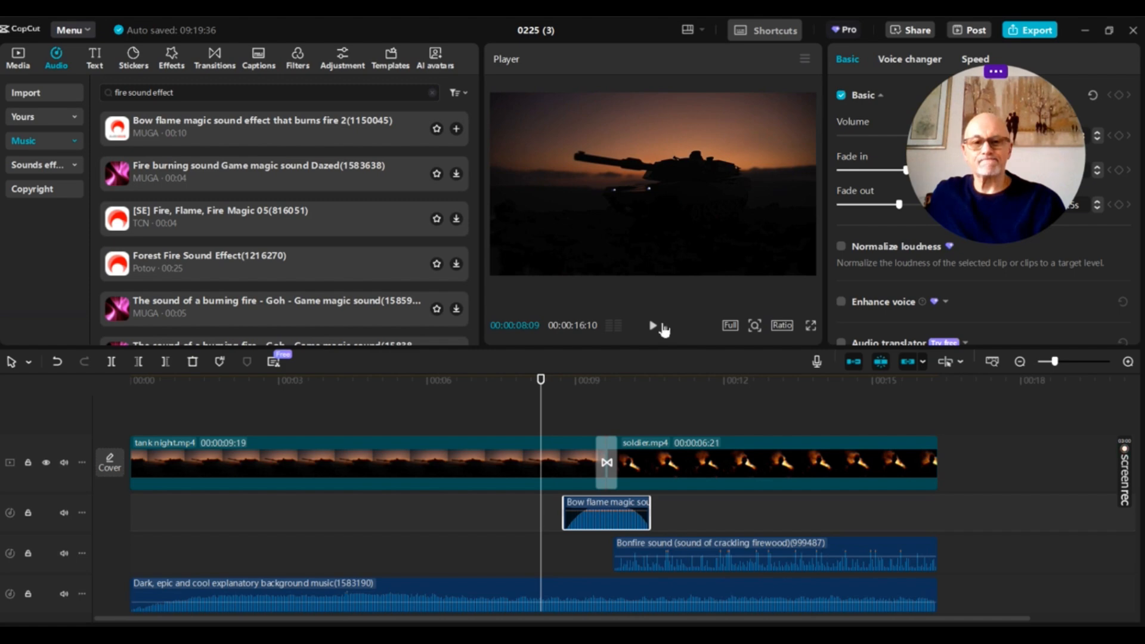
{"action": "left_click", "coordinate": [652, 327]}
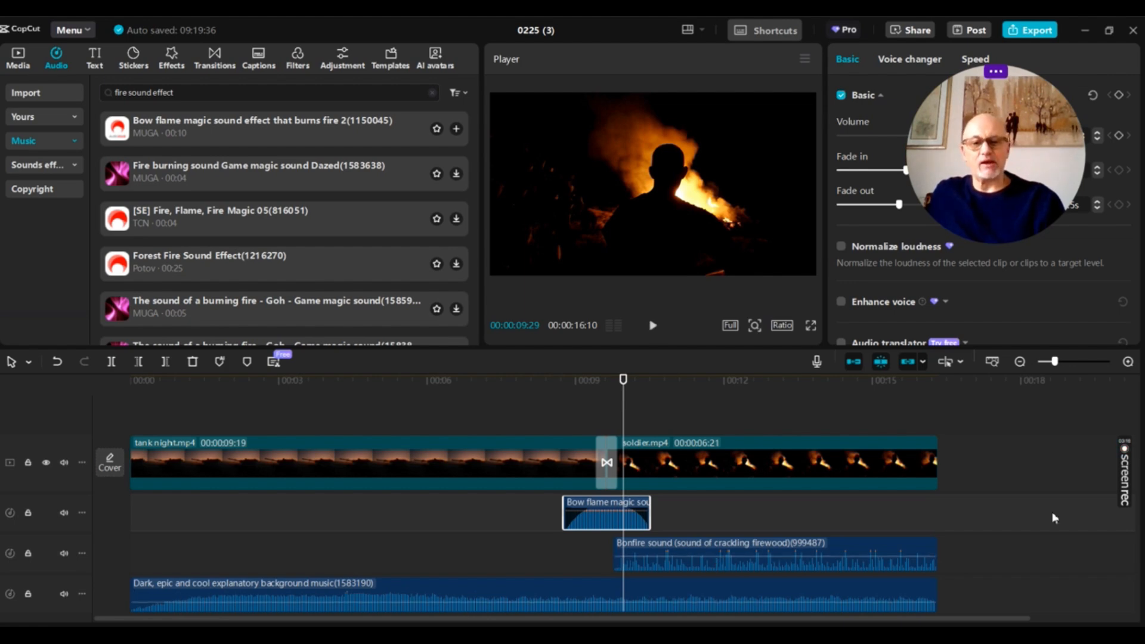
{"action": "scroll", "coordinate": [1054, 517], "scroll_direction": "down", "scroll_amount": 1}
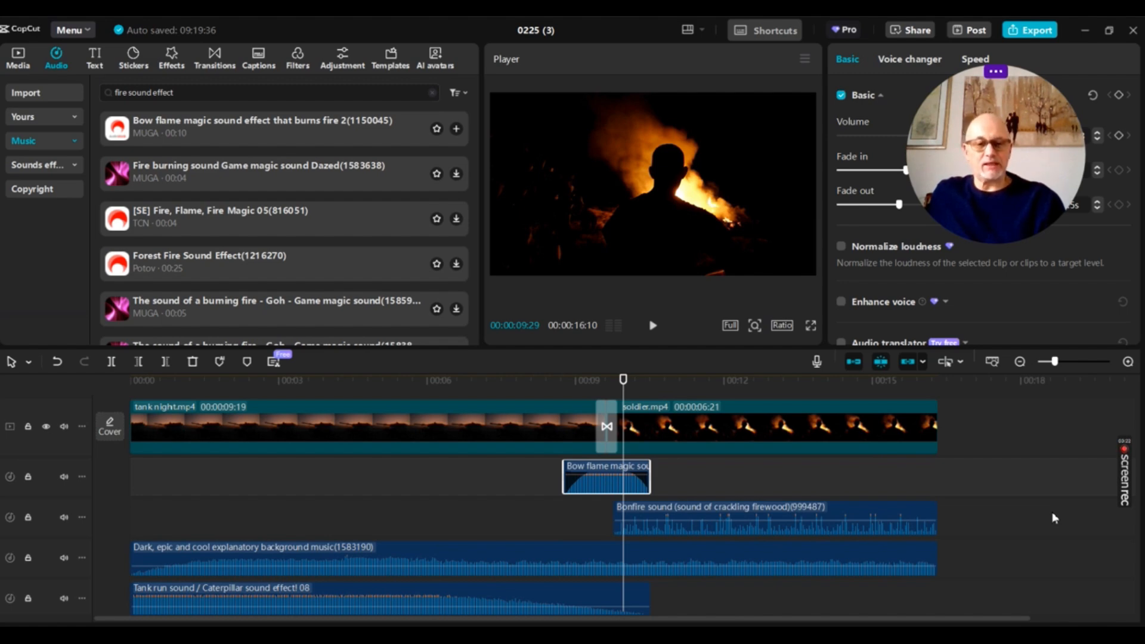
{"action": "left_click", "coordinate": [248, 90]}
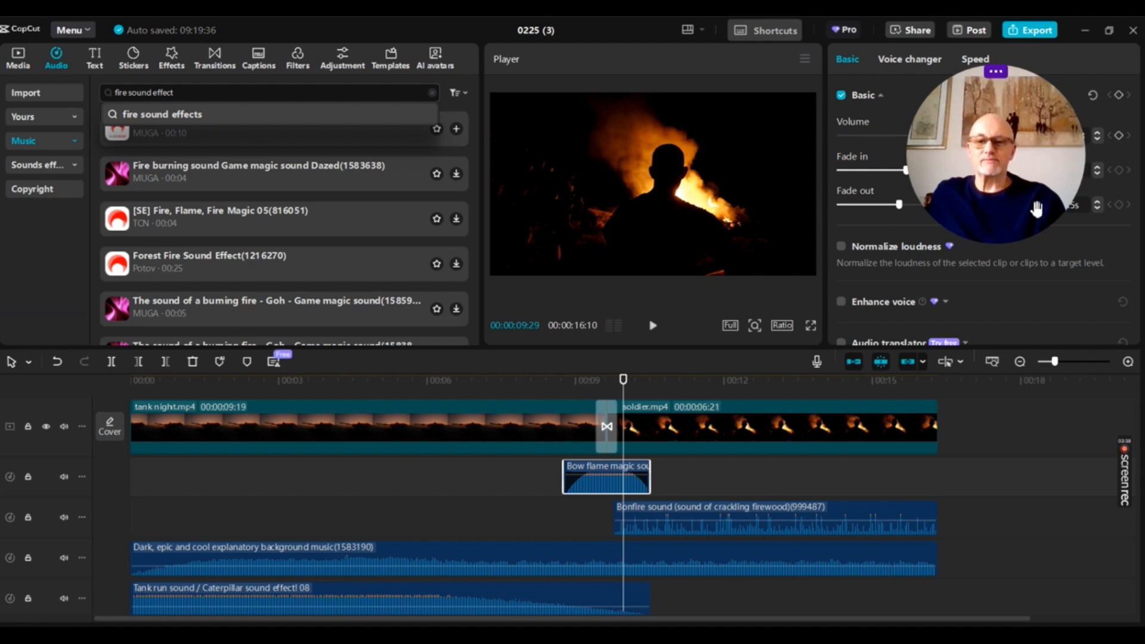
{"action": "mouse_move", "coordinate": [1132, 457]}
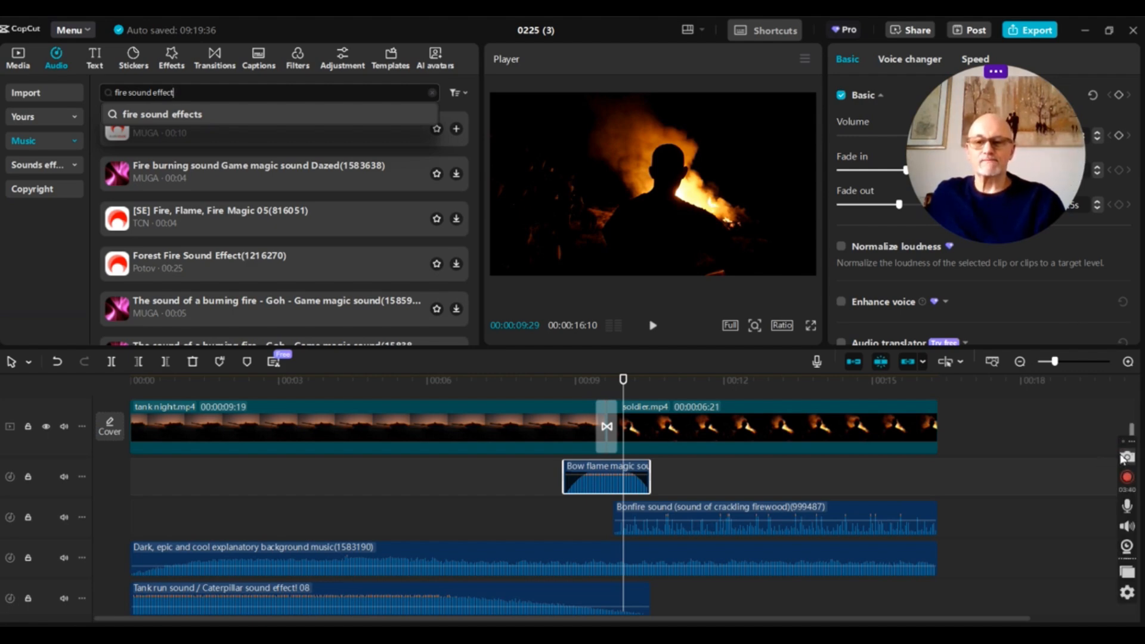